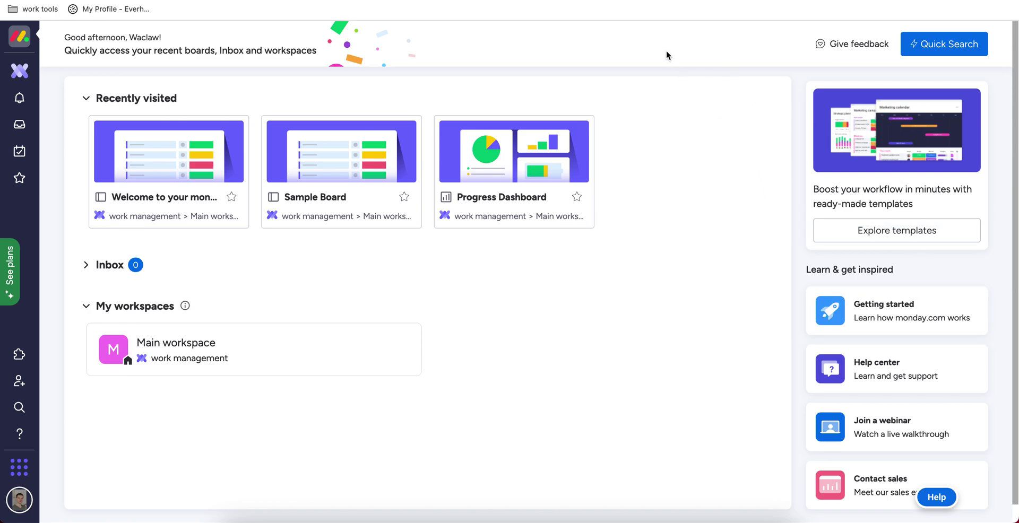
Step: Open the work management workspace and look over the options of the Main workspace
{"action": "left_click", "coordinate": [27, 75]}
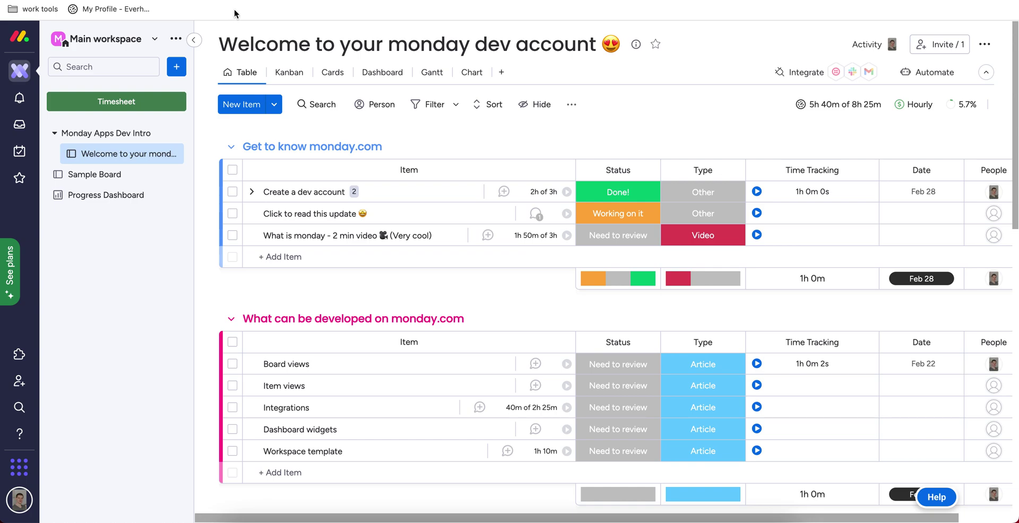
{"action": "left_click", "coordinate": [176, 40]}
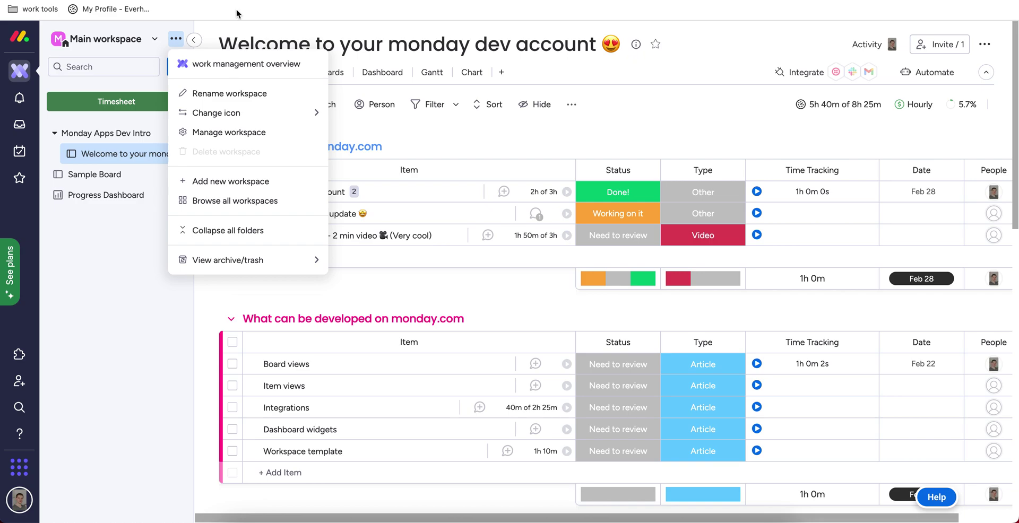
{"action": "left_click", "coordinate": [131, 259]}
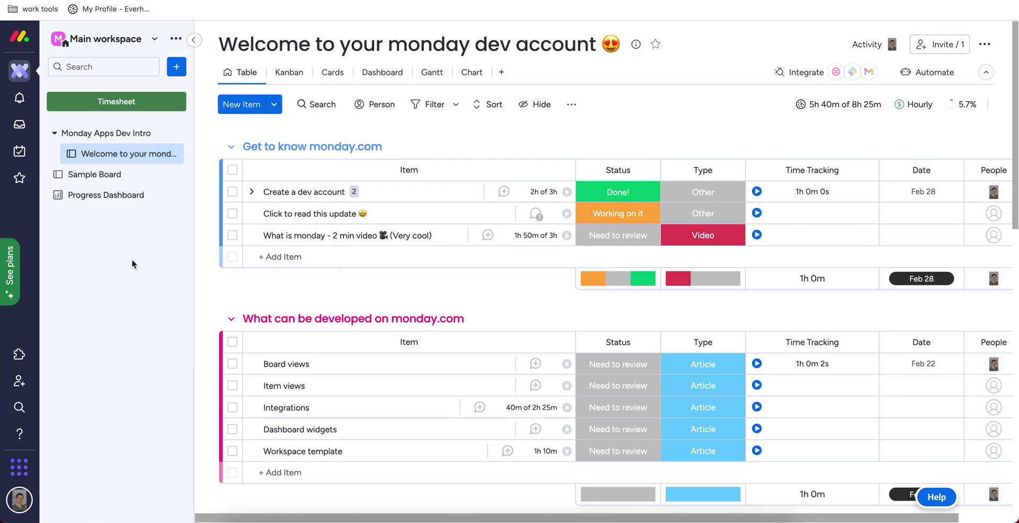
Step: Look over the kinds of content that can be added to the Main workspace, including templates and data import
{"action": "left_click", "coordinate": [176, 67]}
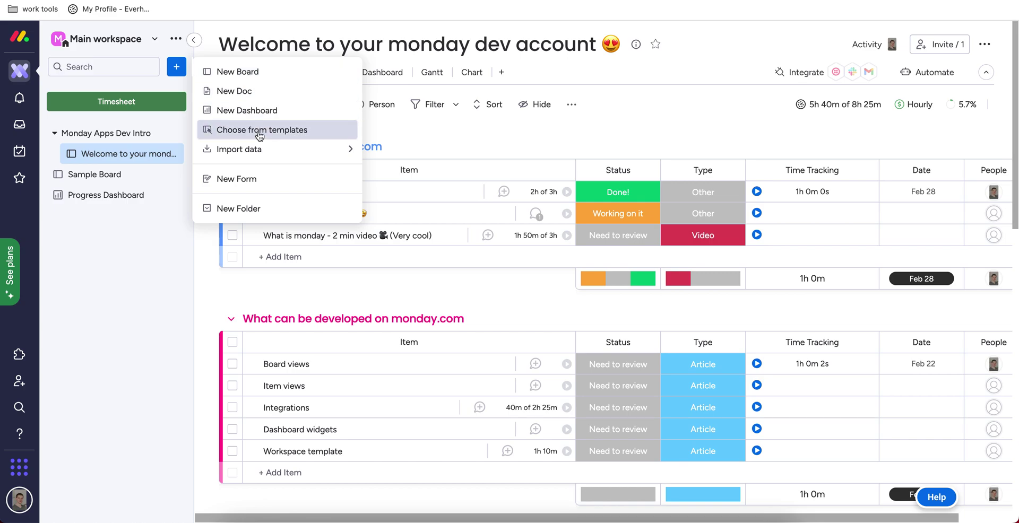
{"action": "mouse_move", "coordinate": [259, 155]}
{"action": "mouse_move", "coordinate": [340, 139]}
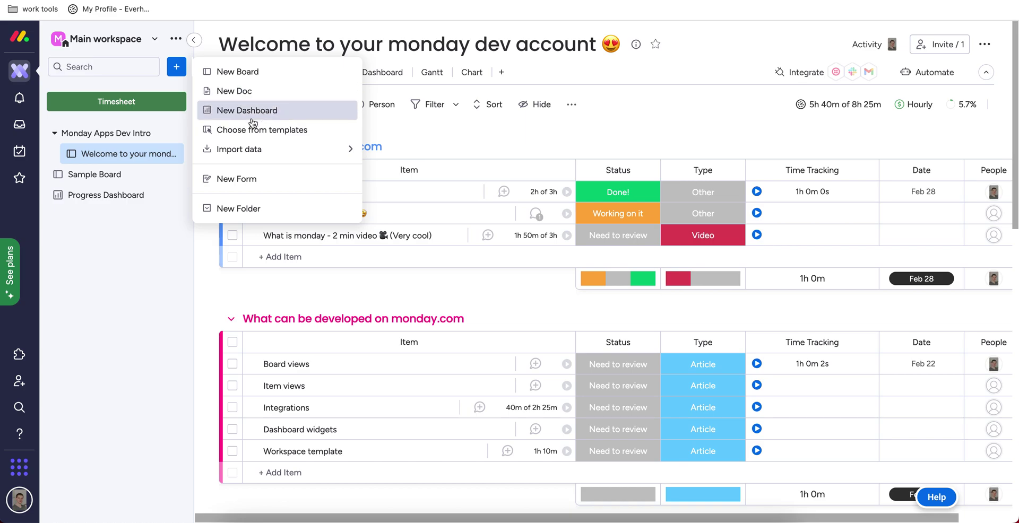
{"action": "left_click", "coordinate": [171, 250]}
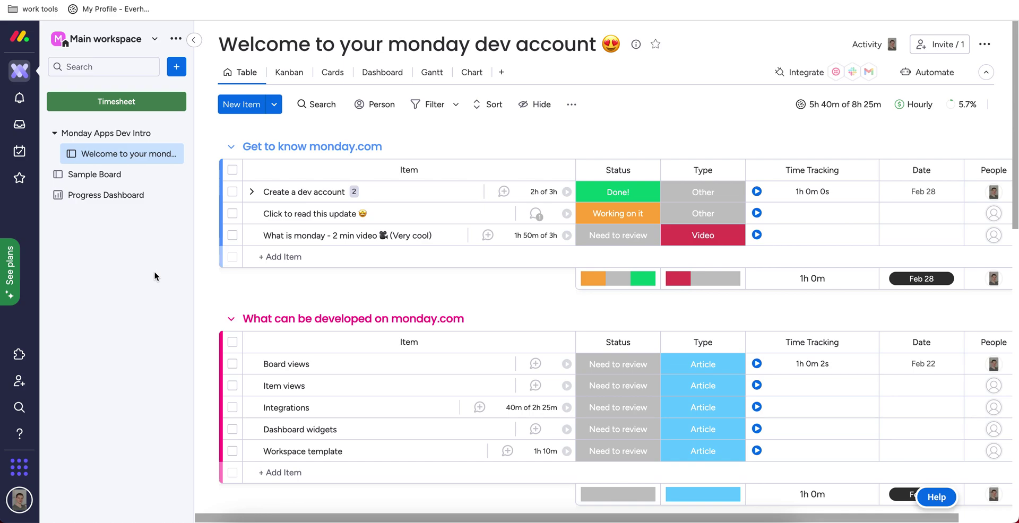
Step: Look over the options of the Monday Apps Dev Intro folder
{"action": "left_click", "coordinate": [170, 134]}
{"action": "mouse_move", "coordinate": [183, 205]}
{"action": "left_click", "coordinate": [115, 263]}
{"action": "scroll", "coordinate": [209, 67], "scroll_direction": "right", "scroll_amount": 1}
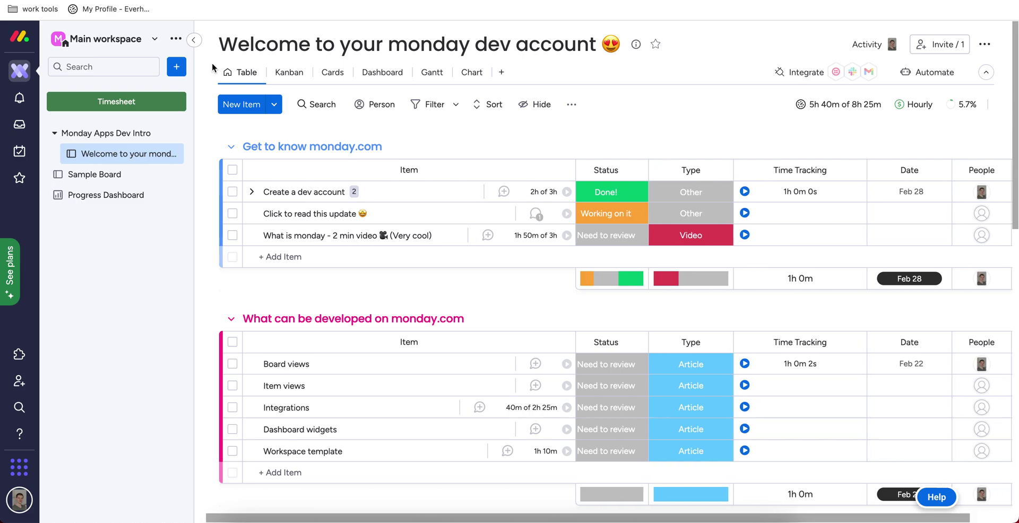
Step: Show the welcome board in its Kanban, Cards, Dashboard, Gantt and Chart views and return to the Table view
{"action": "left_click", "coordinate": [286, 76]}
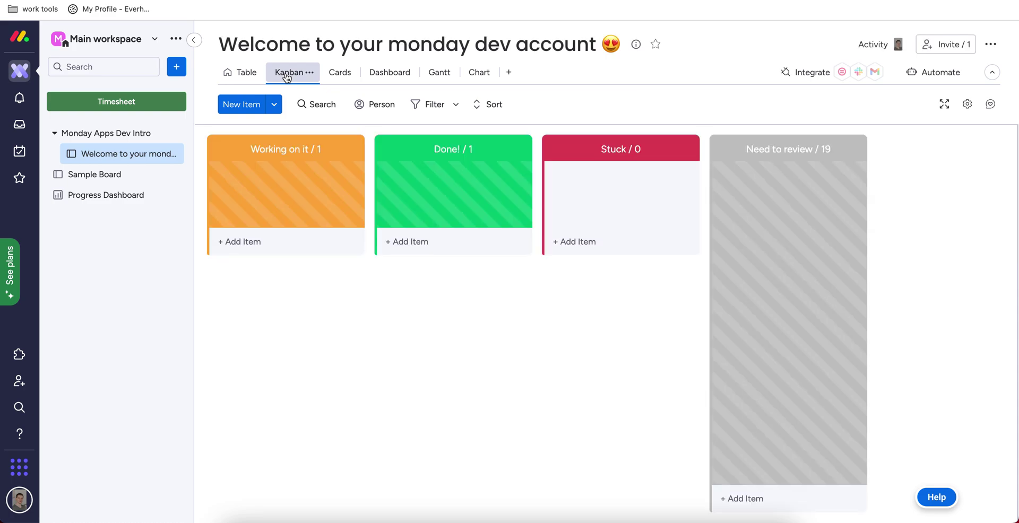
{"action": "left_click", "coordinate": [334, 75]}
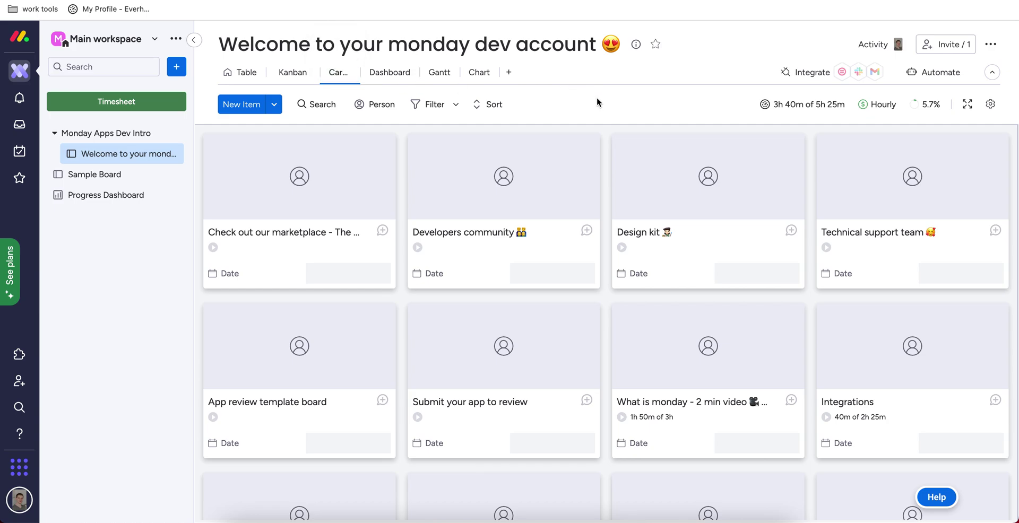
{"action": "left_click", "coordinate": [390, 79]}
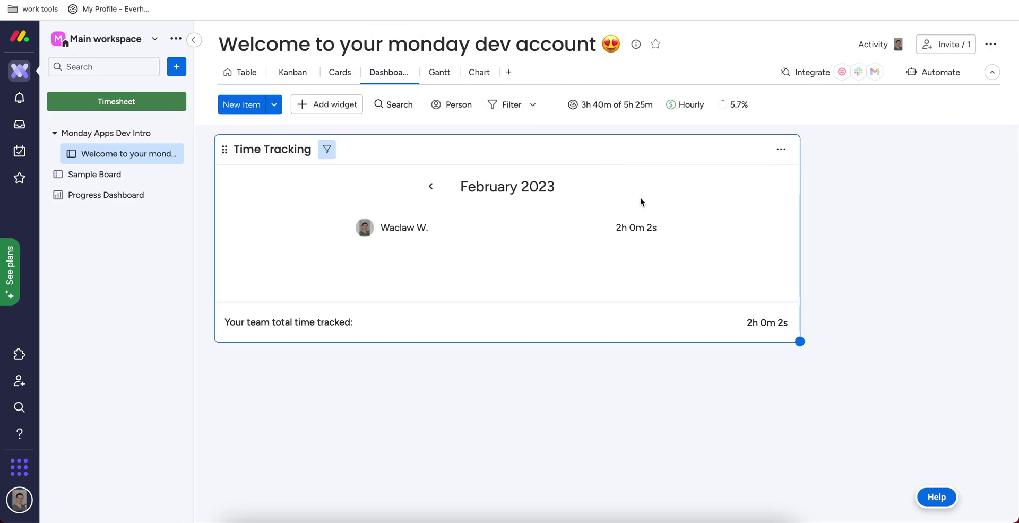
{"action": "left_click", "coordinate": [435, 79]}
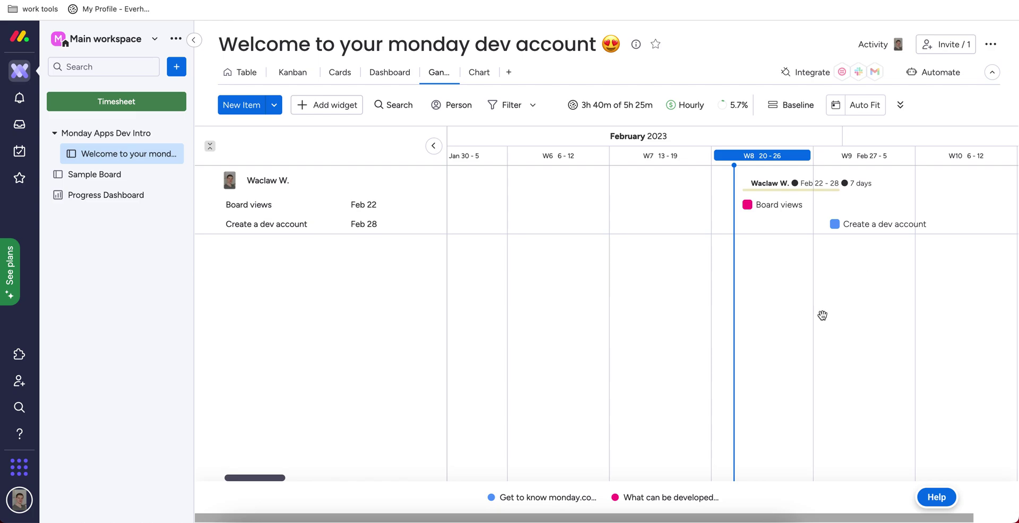
{"action": "left_click", "coordinate": [472, 80]}
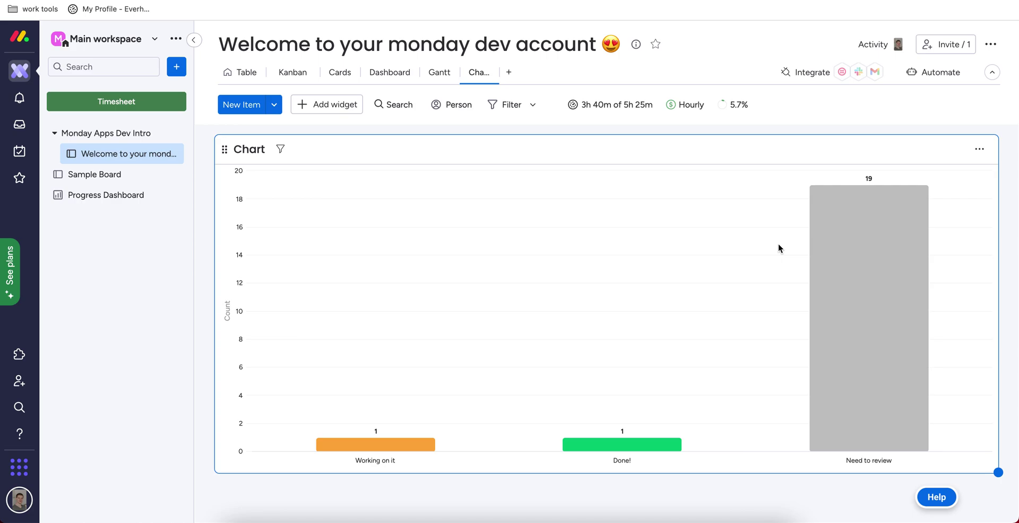
{"action": "left_click", "coordinate": [250, 75]}
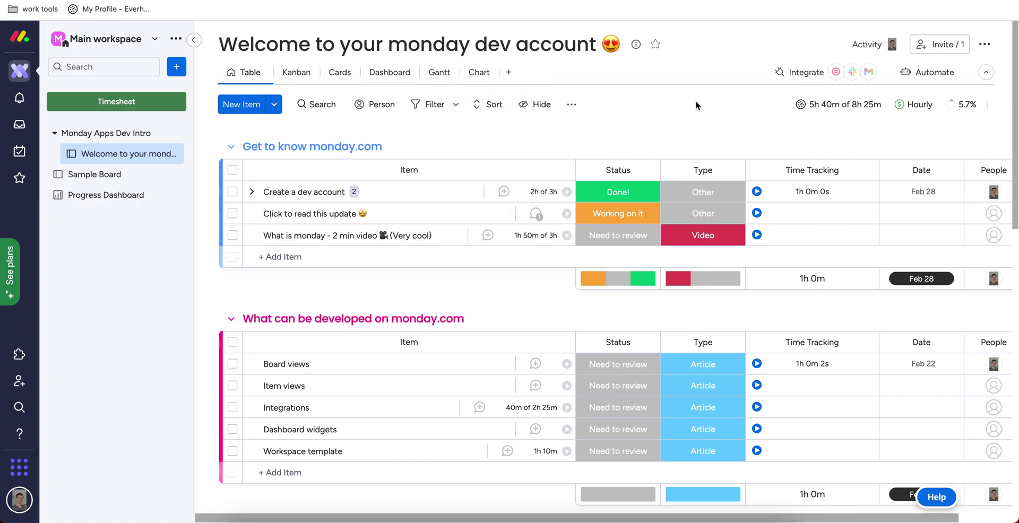
Step: Examine the subitems of "Create a dev account" and the options of the "Get to know monday.com" group
{"action": "left_click", "coordinate": [252, 192]}
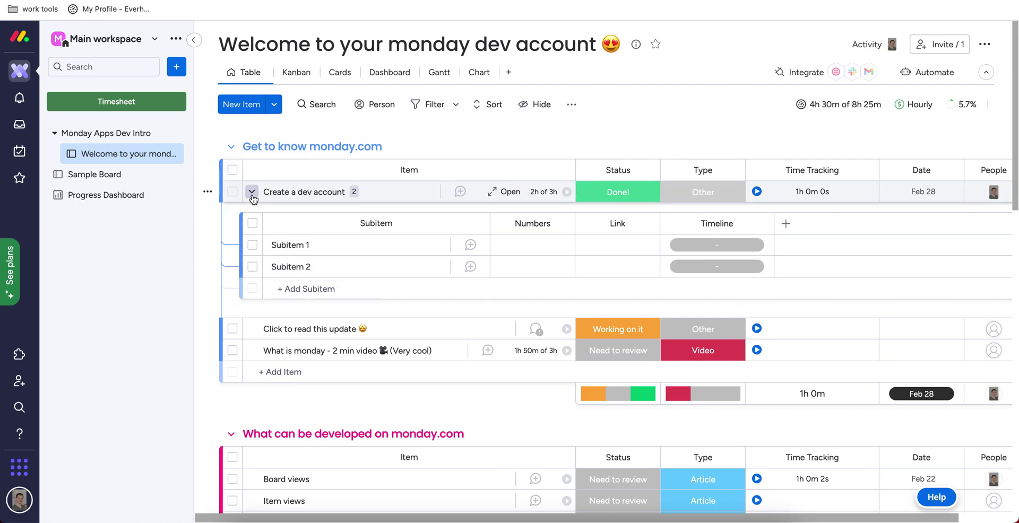
{"action": "left_click", "coordinate": [252, 192]}
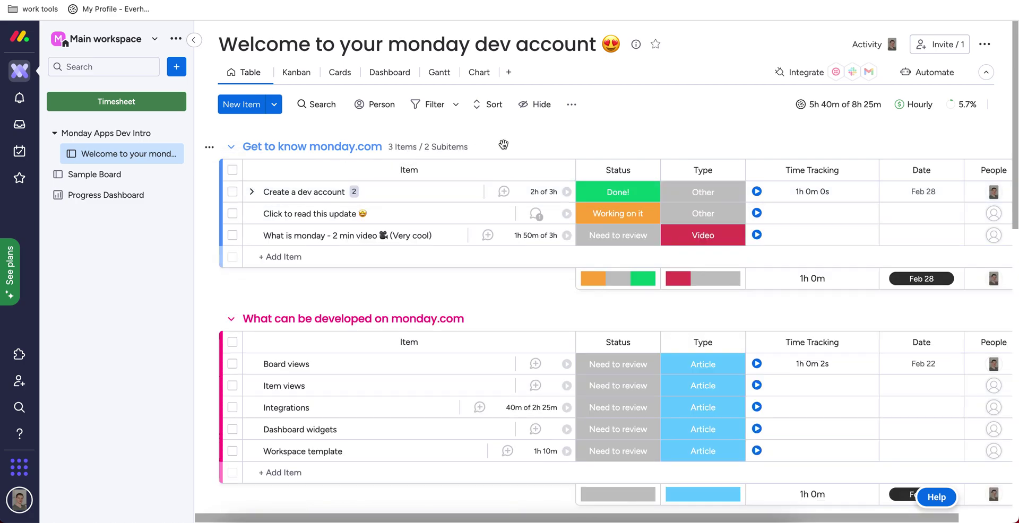
{"action": "left_click", "coordinate": [209, 149]}
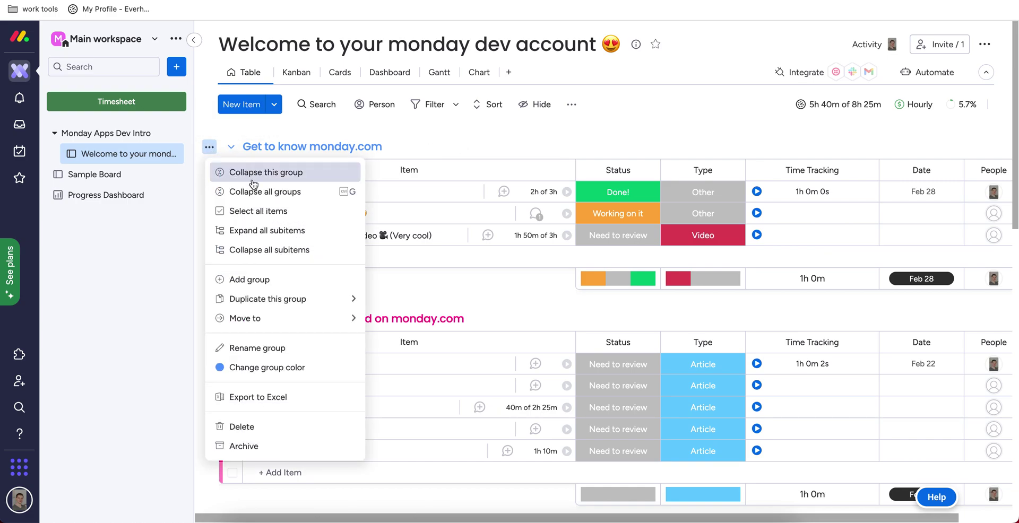
{"action": "left_click", "coordinate": [458, 125]}
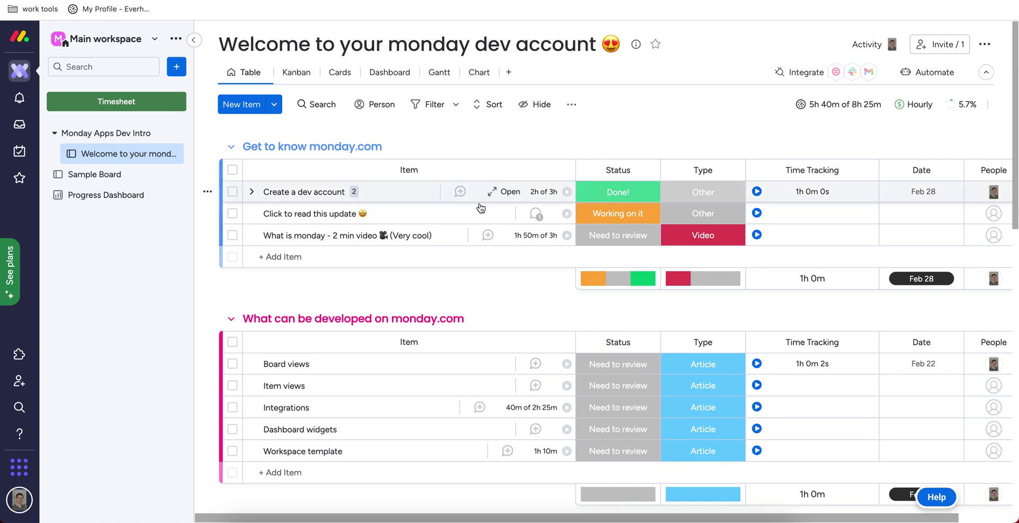
Step: View the details of the item "What is monday - 2 min video" and close them again
{"action": "left_click", "coordinate": [494, 238]}
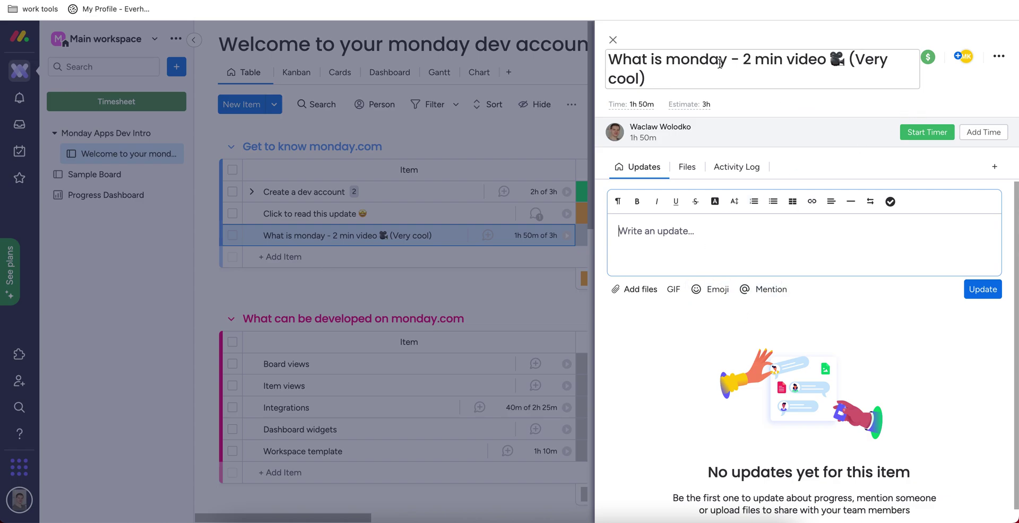
{"action": "left_click", "coordinate": [613, 41]}
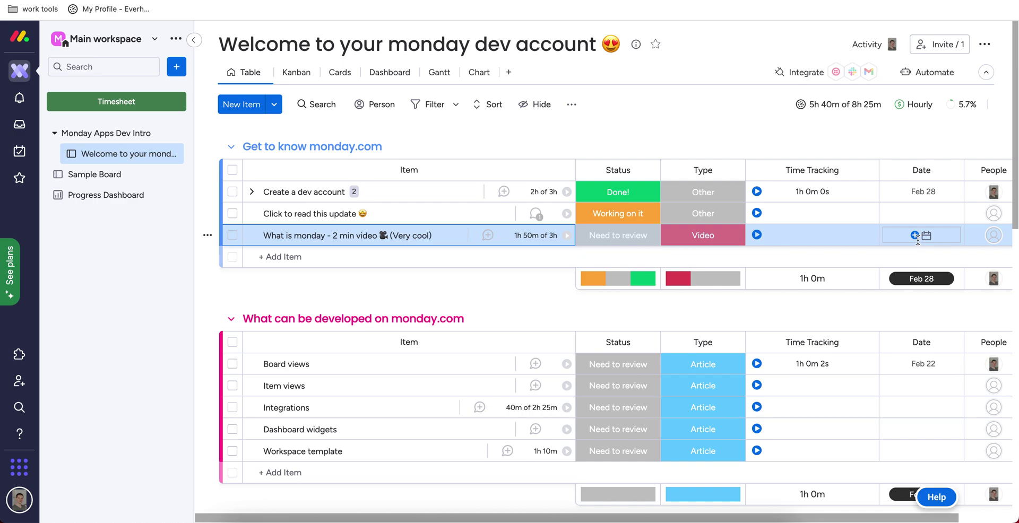
Step: Look over the column types that can be added to the board, including those in the full Column Center
{"action": "scroll", "coordinate": [920, 235], "scroll_direction": "right", "scroll_amount": 2}
{"action": "left_click", "coordinate": [978, 170]}
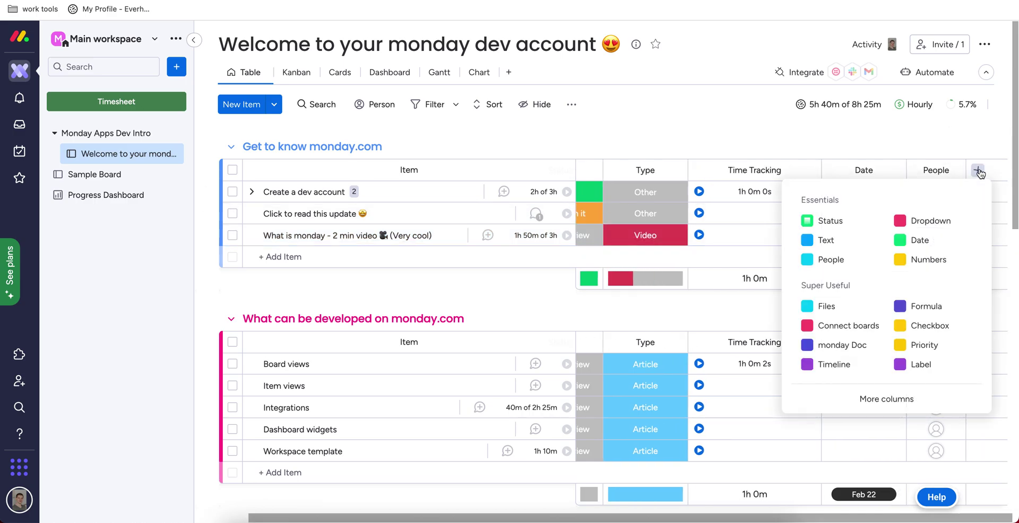
{"action": "left_click", "coordinate": [895, 406]}
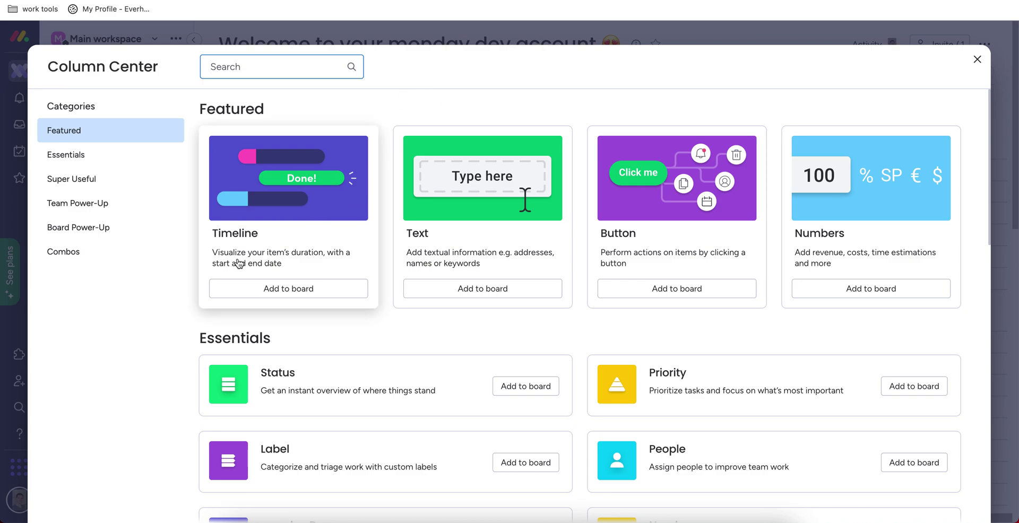
{"action": "left_click", "coordinate": [976, 60]}
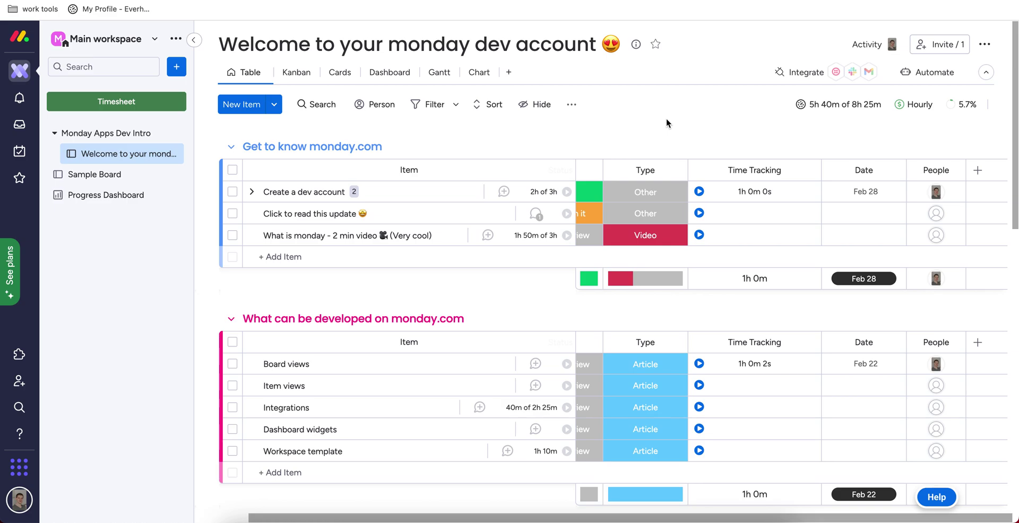
Step: Browse the Slack recipes in the Integrations Center and return to the board
{"action": "left_click", "coordinate": [798, 72]}
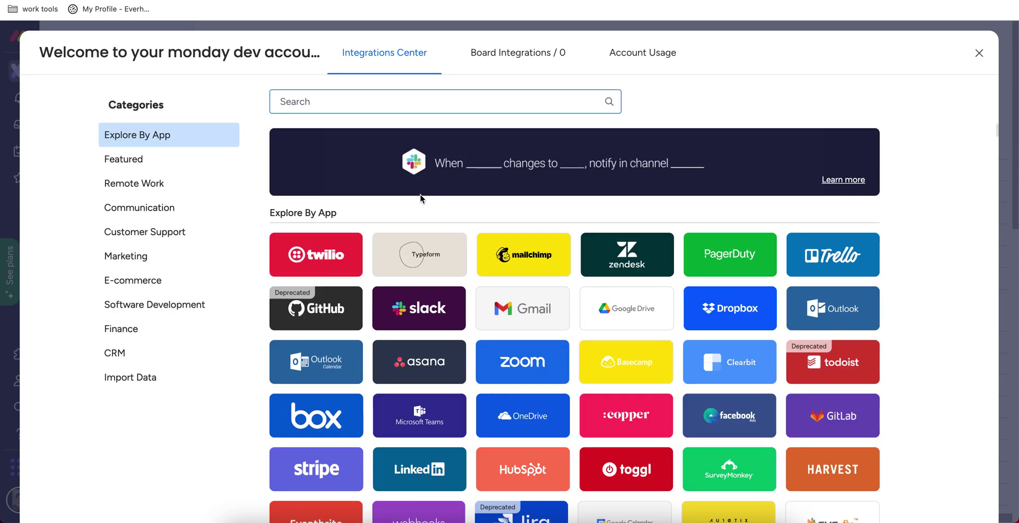
{"action": "left_click", "coordinate": [414, 313]}
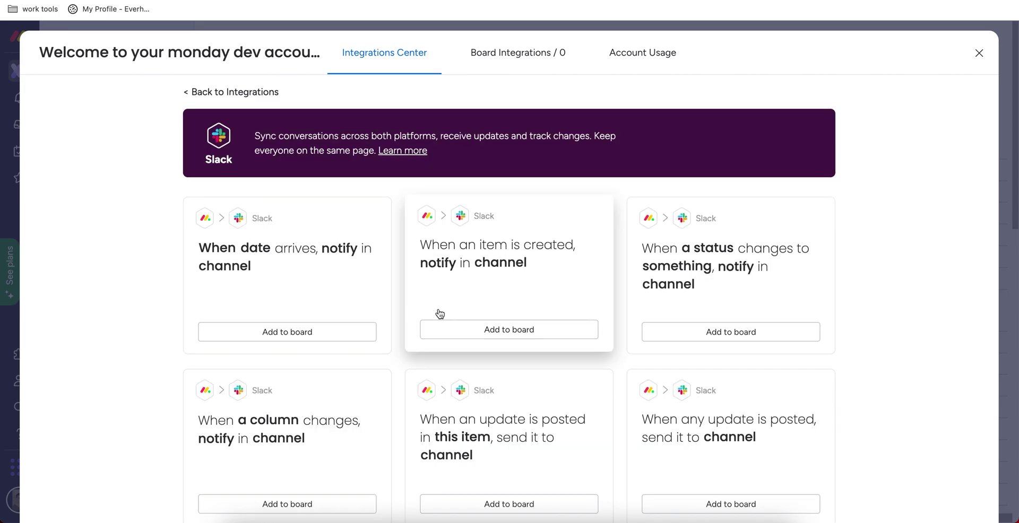
{"action": "scroll", "coordinate": [277, 300], "scroll_direction": "down", "scroll_amount": 1}
{"action": "scroll", "coordinate": [277, 300], "scroll_direction": "down", "scroll_amount": 3}
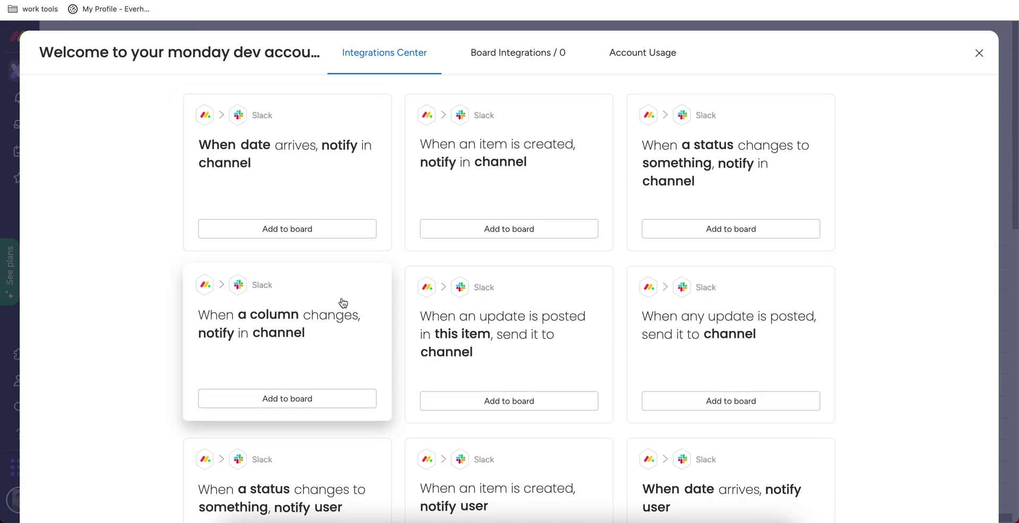
{"action": "scroll", "coordinate": [125, 257], "scroll_direction": "up", "scroll_amount": 4}
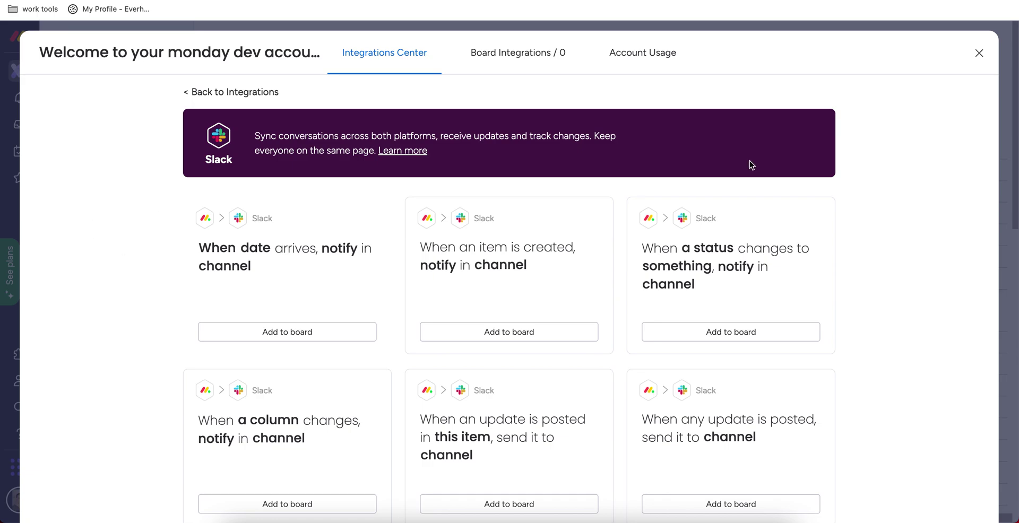
{"action": "left_click", "coordinate": [979, 53]}
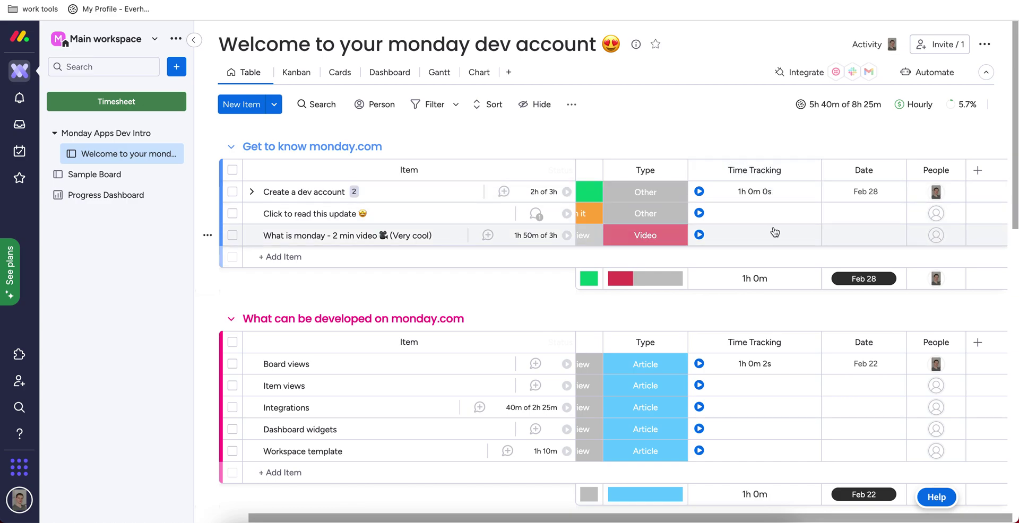
Step: Start and stop the Time Tracking column's timer for "Create a dev account" and review that item's time tracking log
{"action": "left_click", "coordinate": [700, 193]}
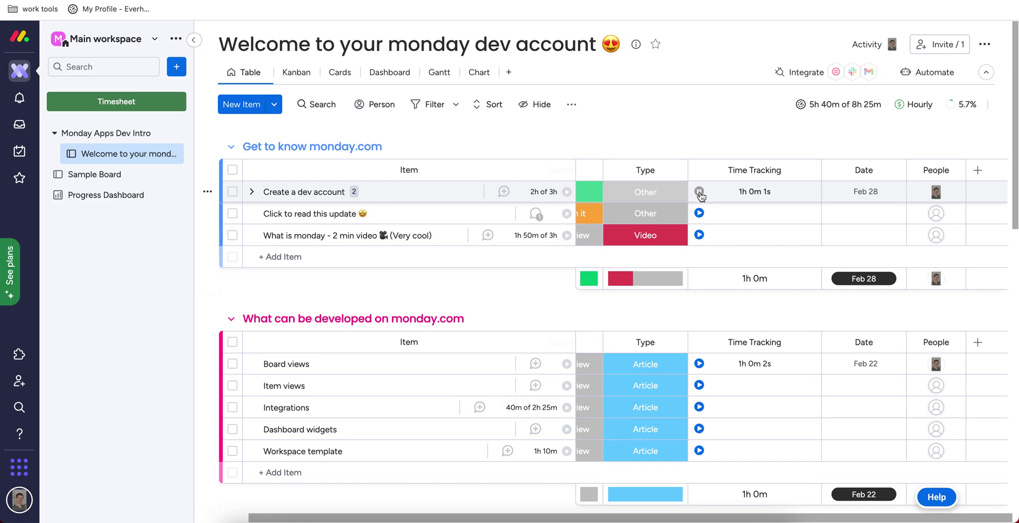
{"action": "left_click", "coordinate": [700, 192]}
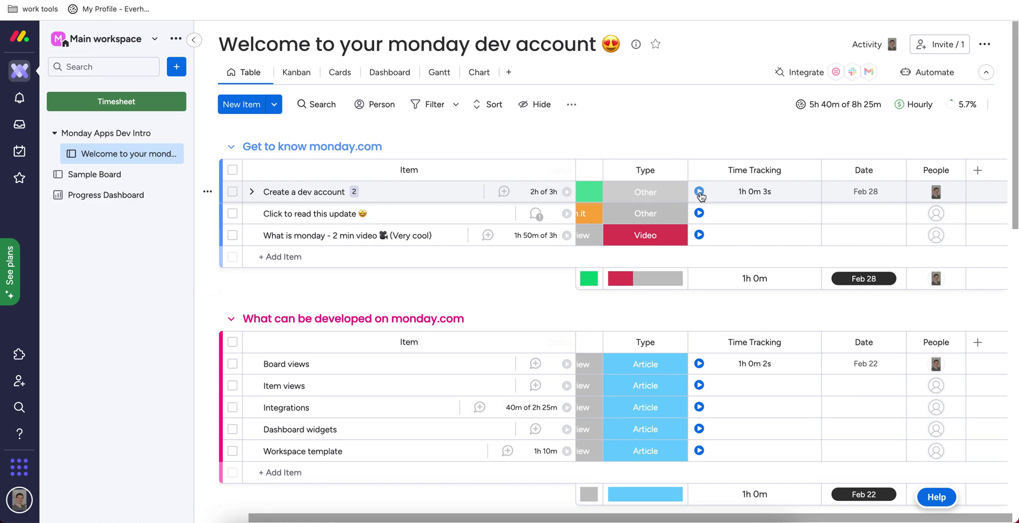
{"action": "left_click", "coordinate": [753, 196]}
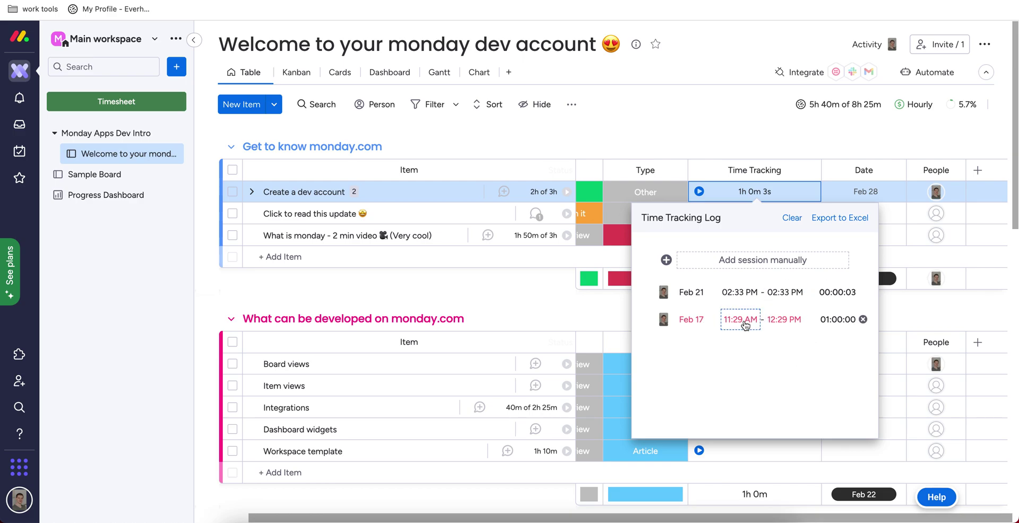
{"action": "left_click", "coordinate": [746, 321]}
{"action": "scroll", "coordinate": [724, 414], "scroll_direction": "down", "scroll_amount": 1}
{"action": "left_click", "coordinate": [859, 218]}
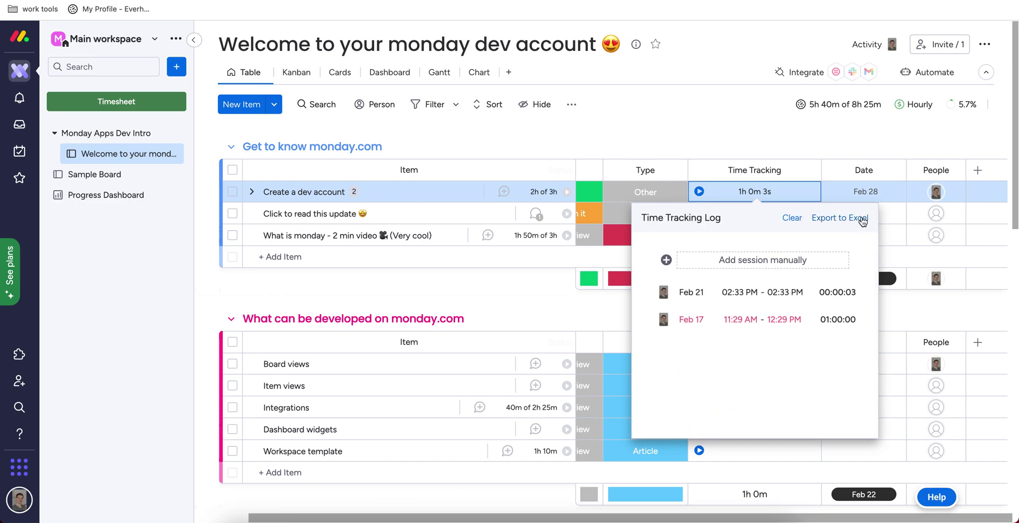
{"action": "left_click", "coordinate": [702, 90]}
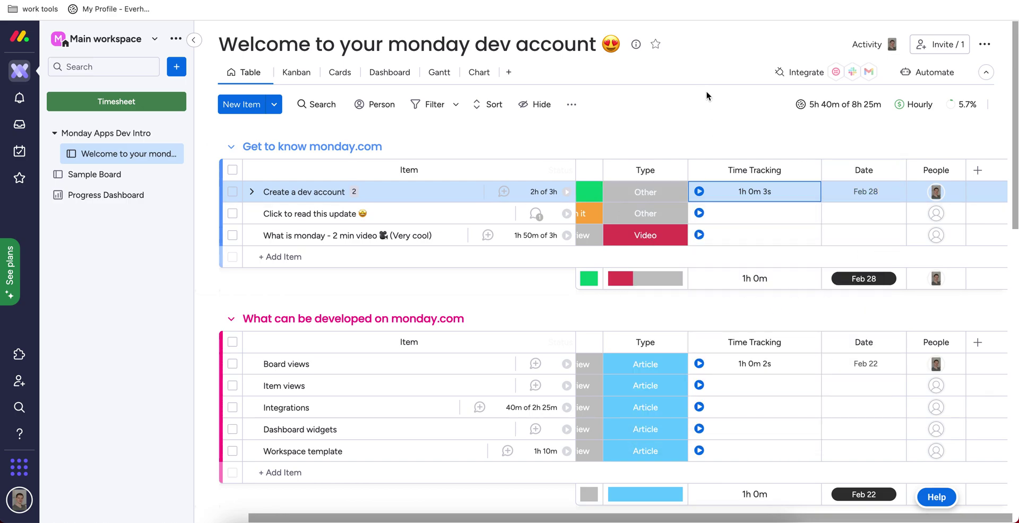
Step: Start the timer beside the item "What is monday - 2 min video" and open the item's details
{"action": "scroll", "coordinate": [451, 237], "scroll_direction": "down", "scroll_amount": 1}
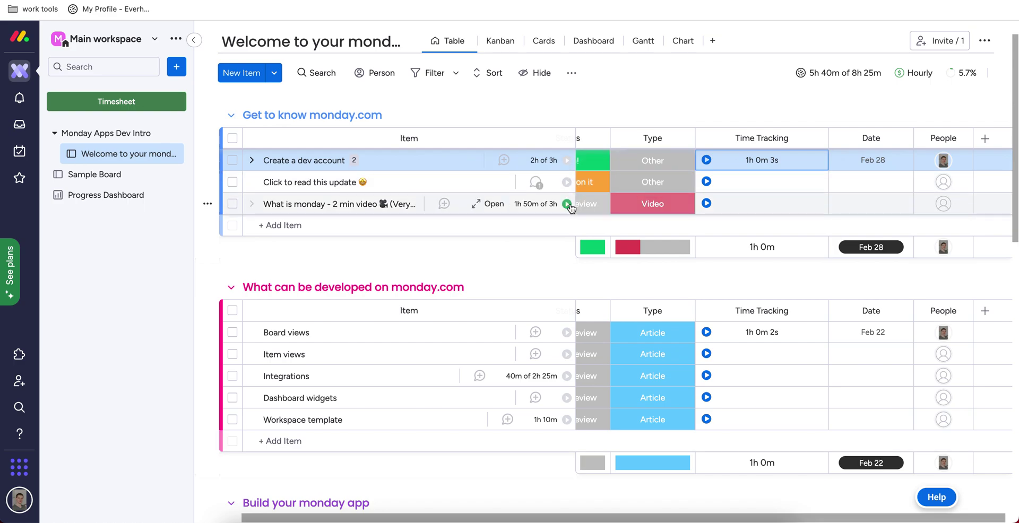
{"action": "left_click", "coordinate": [567, 204]}
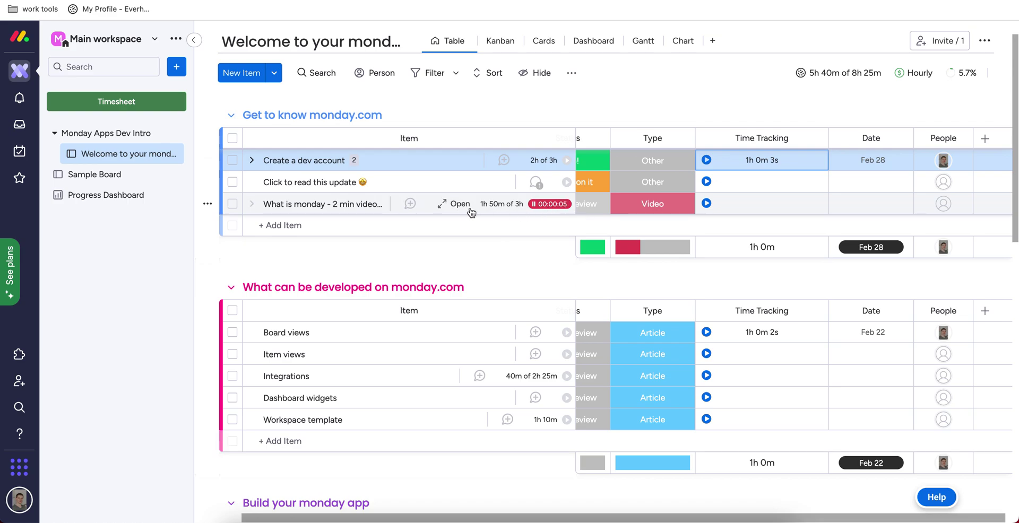
{"action": "left_click", "coordinate": [449, 206]}
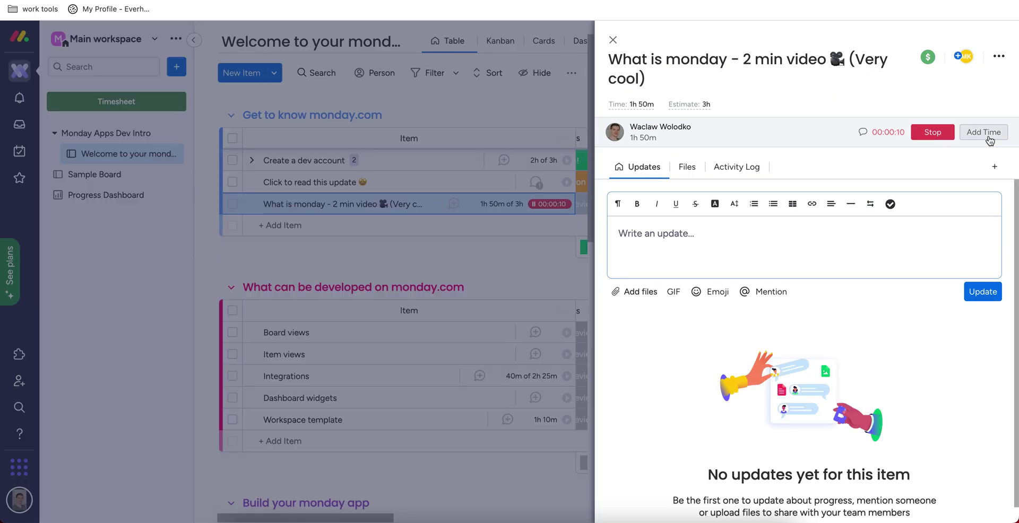
Step: Look over the Add Task Time form for the item, including its date picker, and cancel it
{"action": "left_click", "coordinate": [988, 135]}
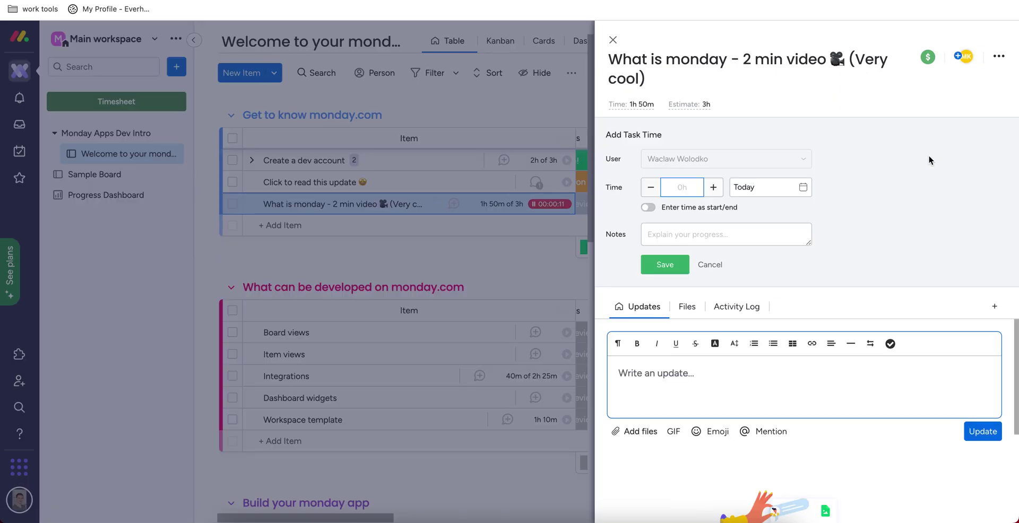
{"action": "left_click", "coordinate": [802, 189]}
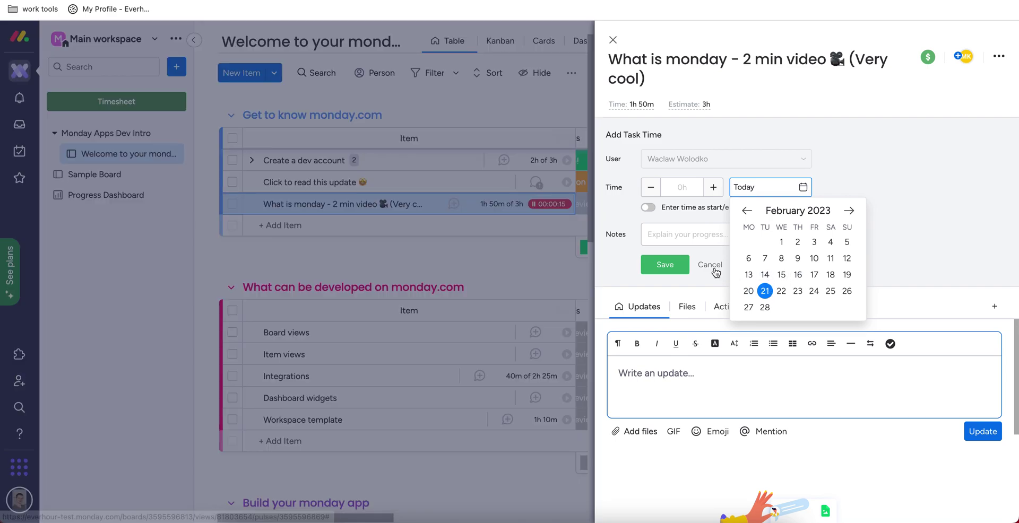
{"action": "left_click", "coordinate": [715, 272]}
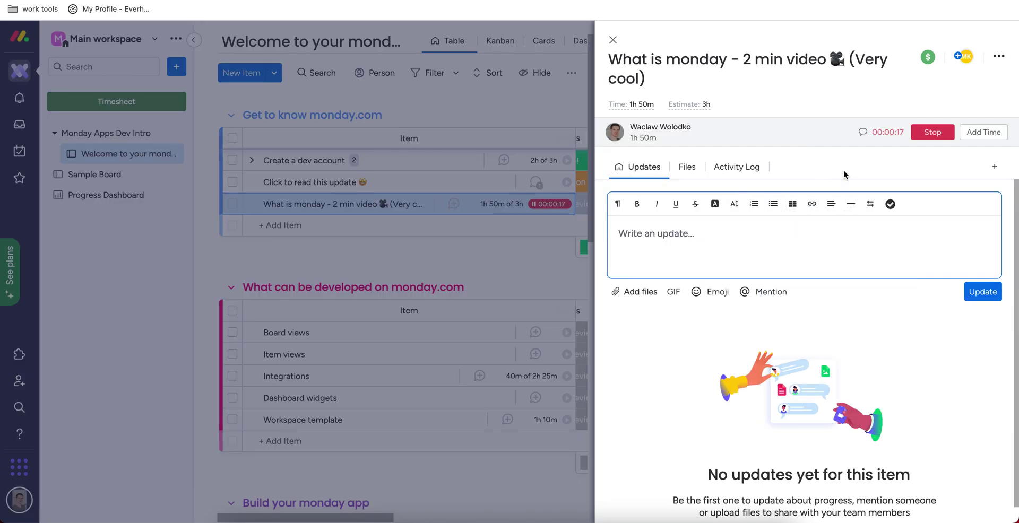
Step: View the item's task estimate form, cancel it without changes, and close the item's details
{"action": "left_click", "coordinate": [648, 142]}
{"action": "left_click", "coordinate": [673, 238]}
{"action": "left_click", "coordinate": [706, 105]}
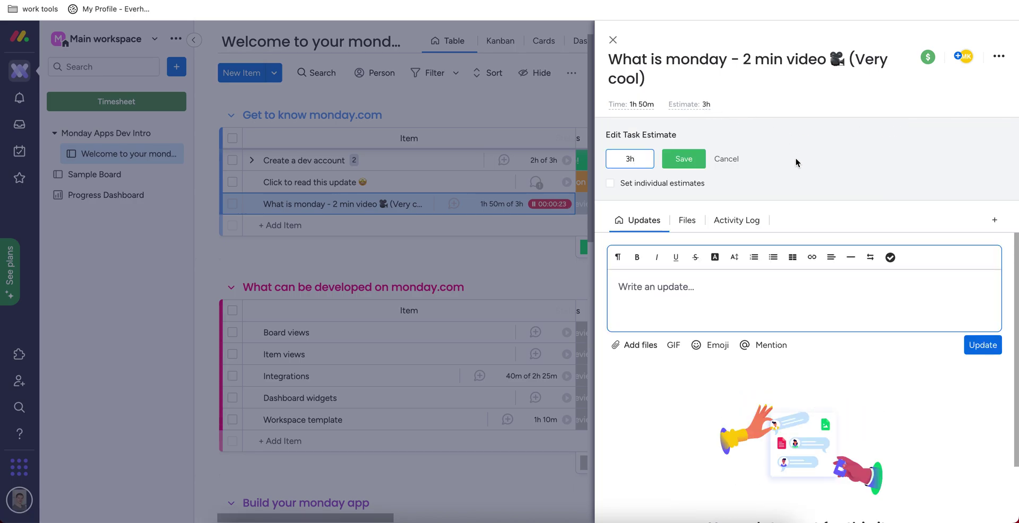
{"action": "left_click", "coordinate": [729, 161]}
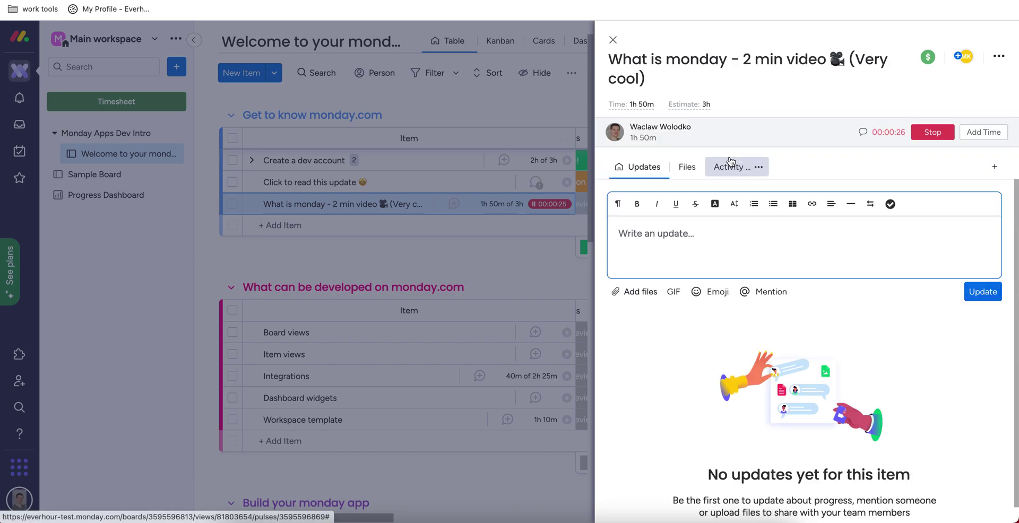
{"action": "left_click", "coordinate": [614, 40]}
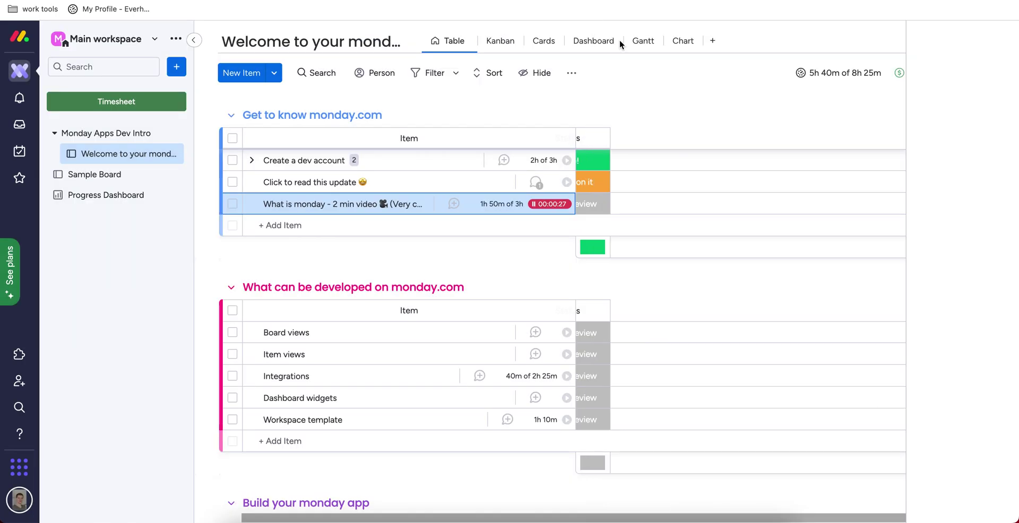
Step: Stop the timer running for "What is monday - 2 min video" from the weekly timesheet and close the timesheet
{"action": "left_click", "coordinate": [119, 104]}
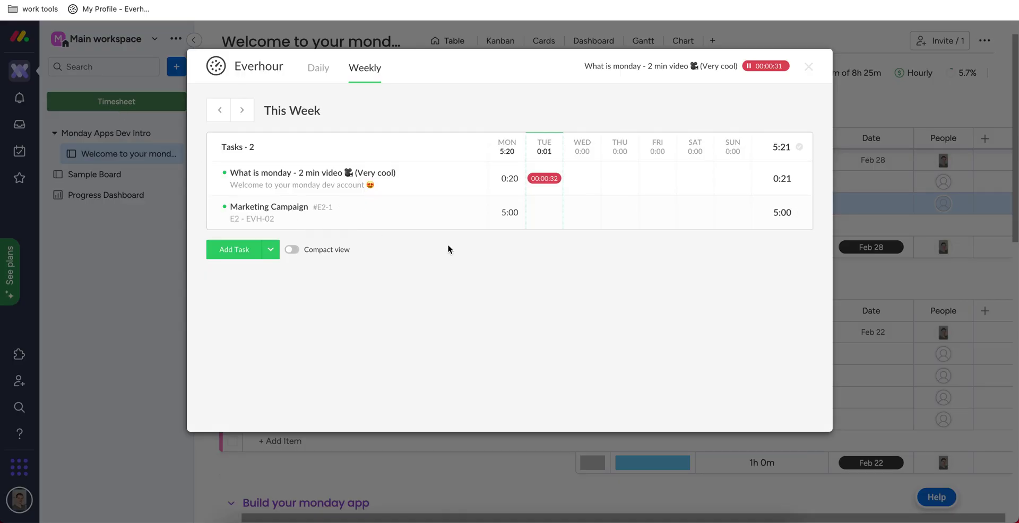
{"action": "left_click", "coordinate": [552, 182]}
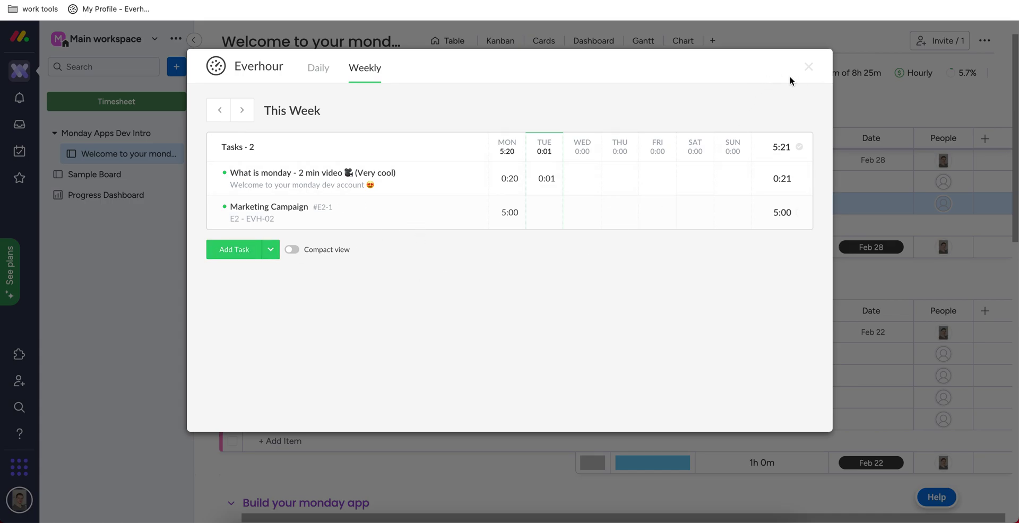
{"action": "left_click", "coordinate": [809, 68]}
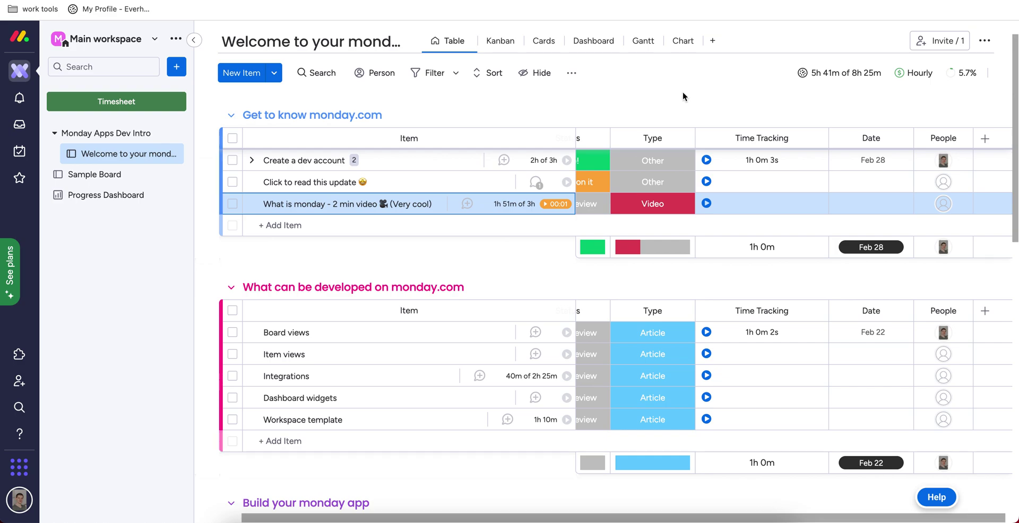
Step: Review the billing type options in the board's Project Billing settings and close them without changes
{"action": "left_click", "coordinate": [917, 77]}
{"action": "left_click", "coordinate": [443, 219]}
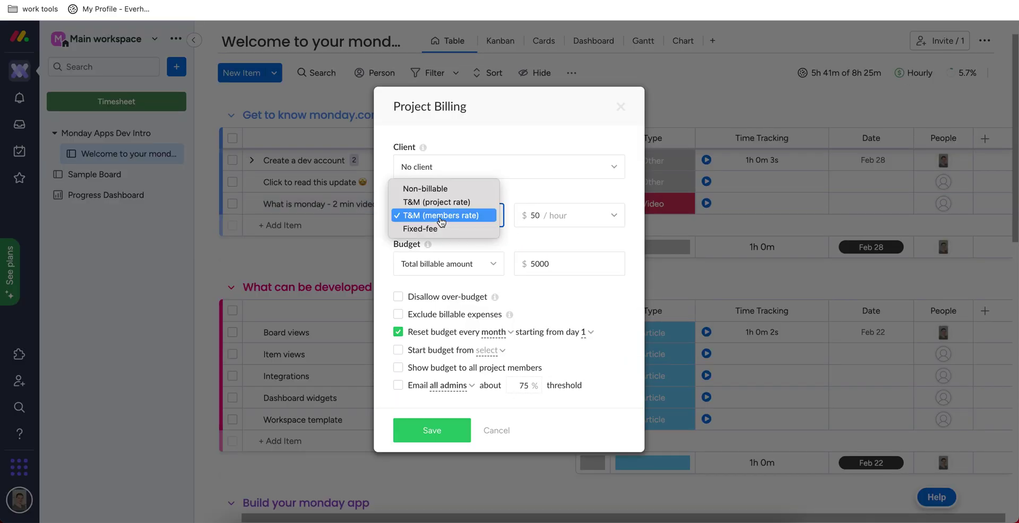
{"action": "left_click", "coordinate": [550, 197]}
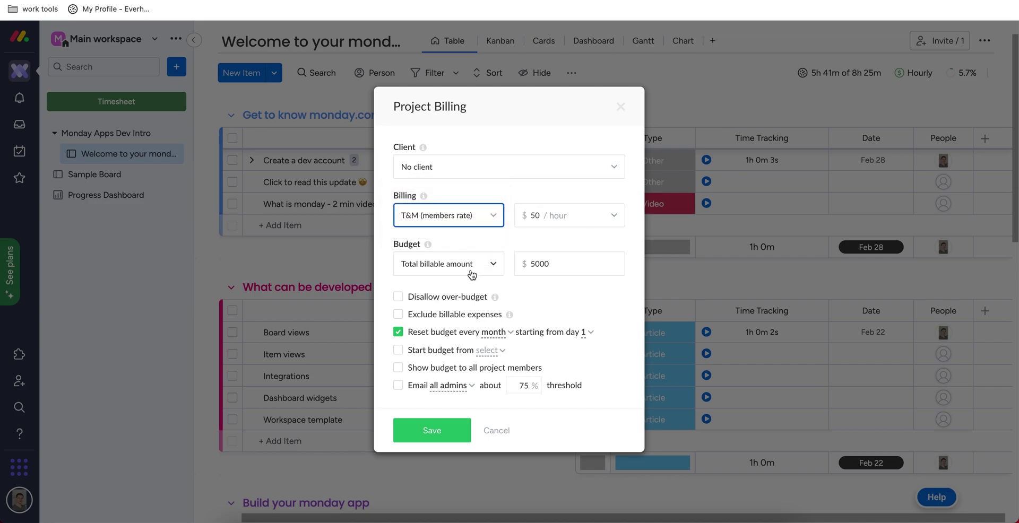
{"action": "left_click", "coordinate": [621, 108]}
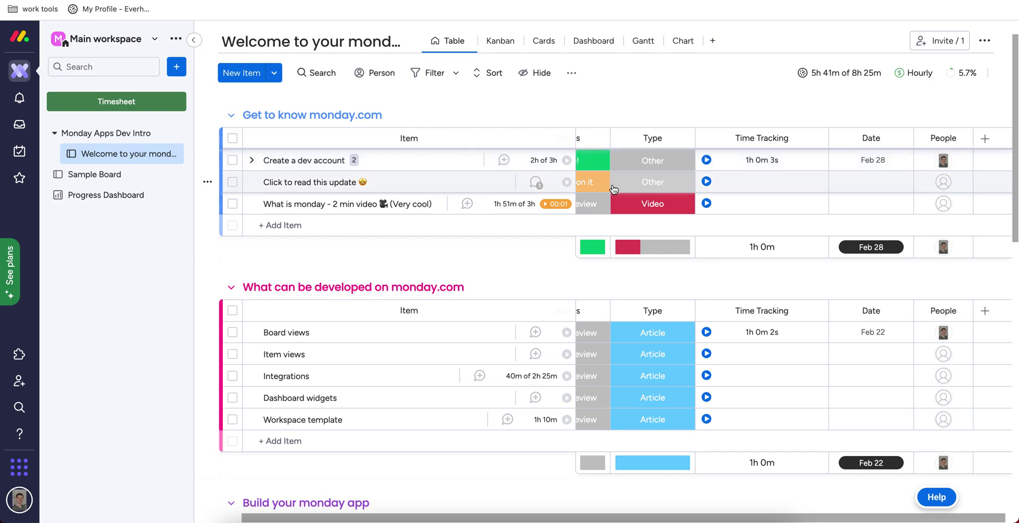
Step: View the Time Tracking widget in the board's Dashboard view, look over its quick filters, and close them
{"action": "scroll", "coordinate": [605, 136], "scroll_direction": "up", "scroll_amount": 2}
{"action": "left_click", "coordinate": [394, 75]}
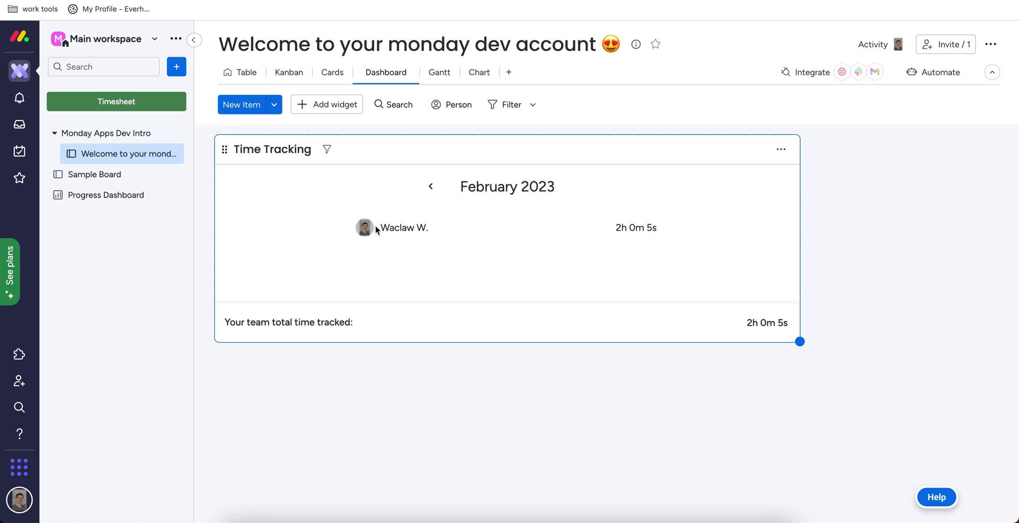
{"action": "left_click", "coordinate": [326, 149]}
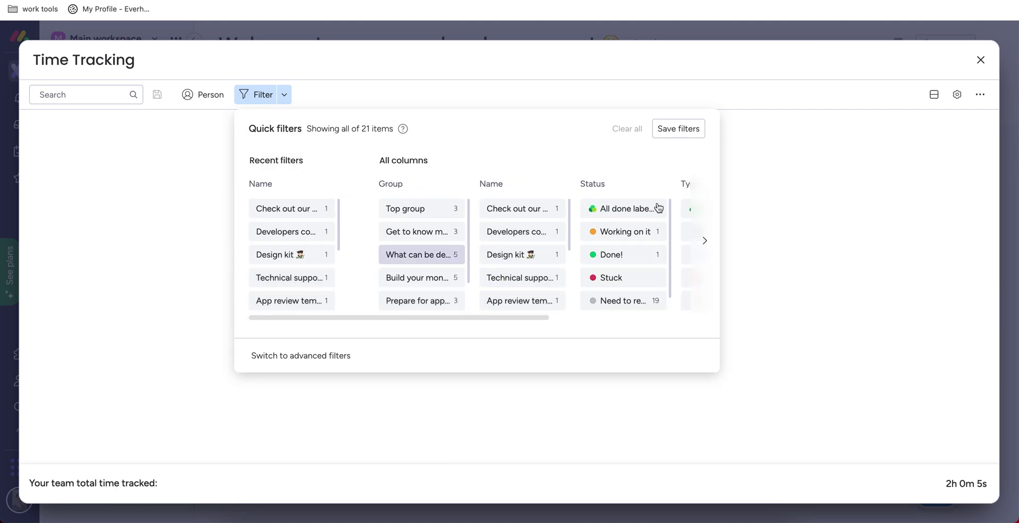
{"action": "left_click", "coordinate": [980, 59]}
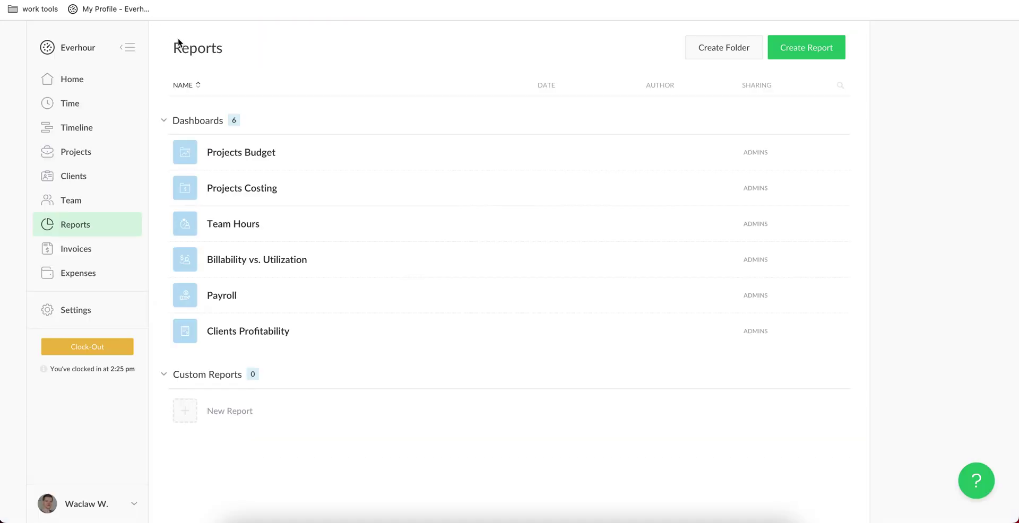
Step: Start a new report in Everhour and remove the Progress column from its layout
{"action": "left_click", "coordinate": [800, 60]}
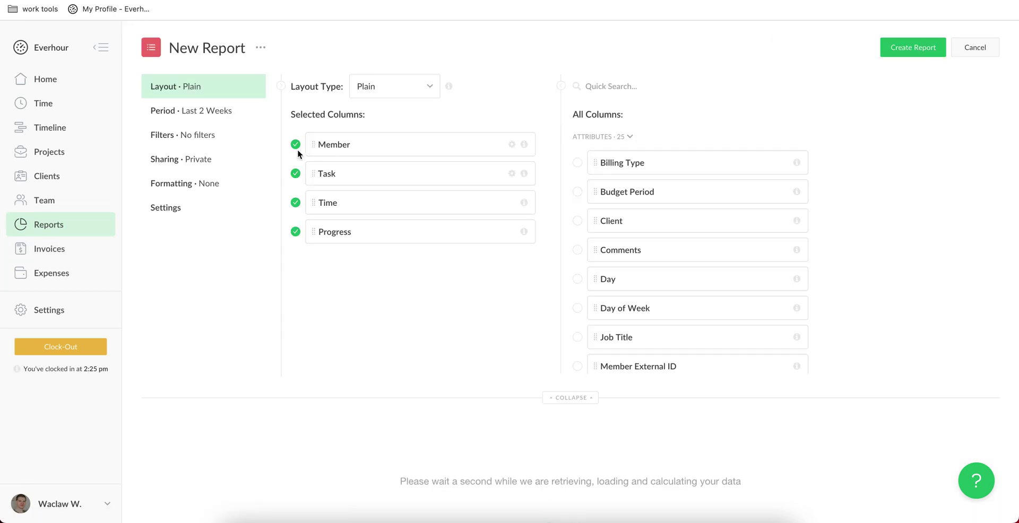
{"action": "left_click", "coordinate": [296, 231]}
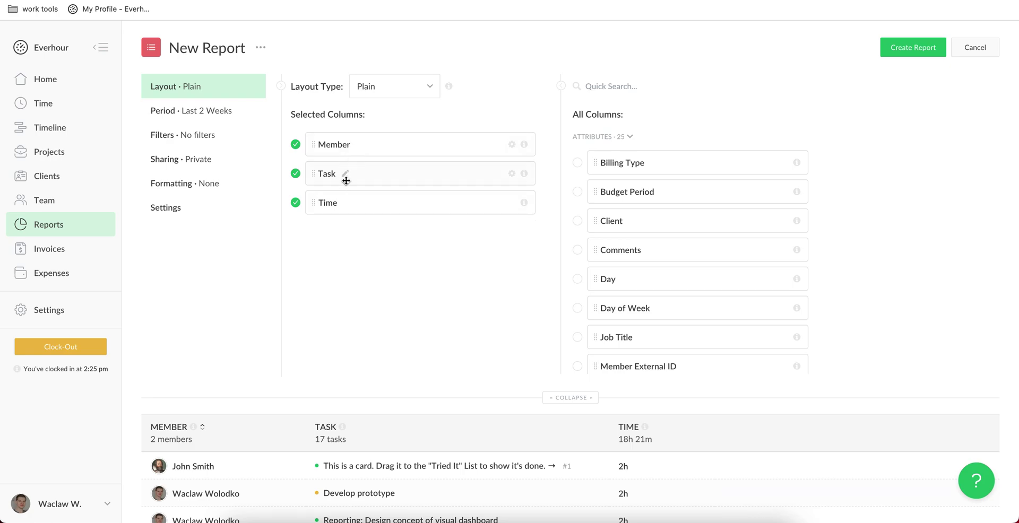
Step: Filter the new report to include only the project "Welcome to your monday dev account"
{"action": "left_click", "coordinate": [192, 135]}
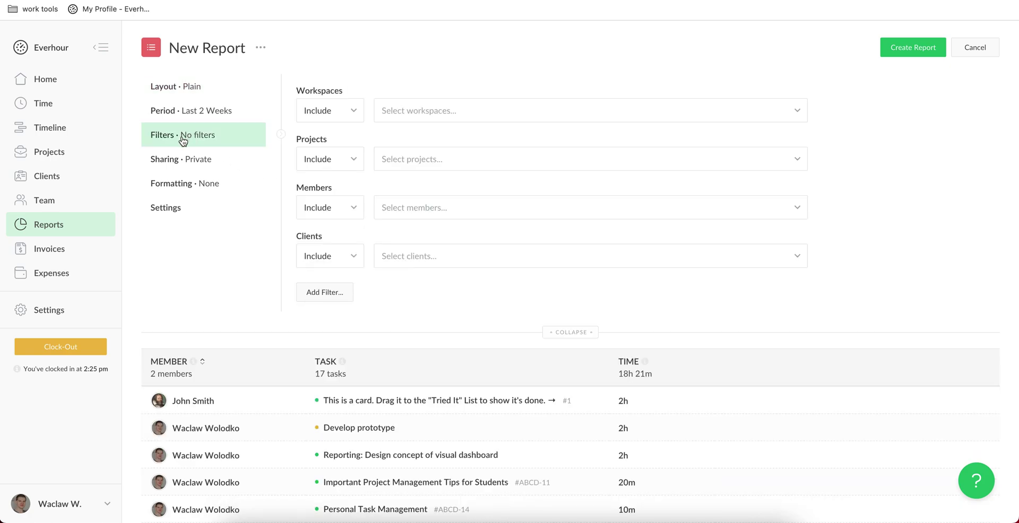
{"action": "left_click", "coordinate": [389, 161]}
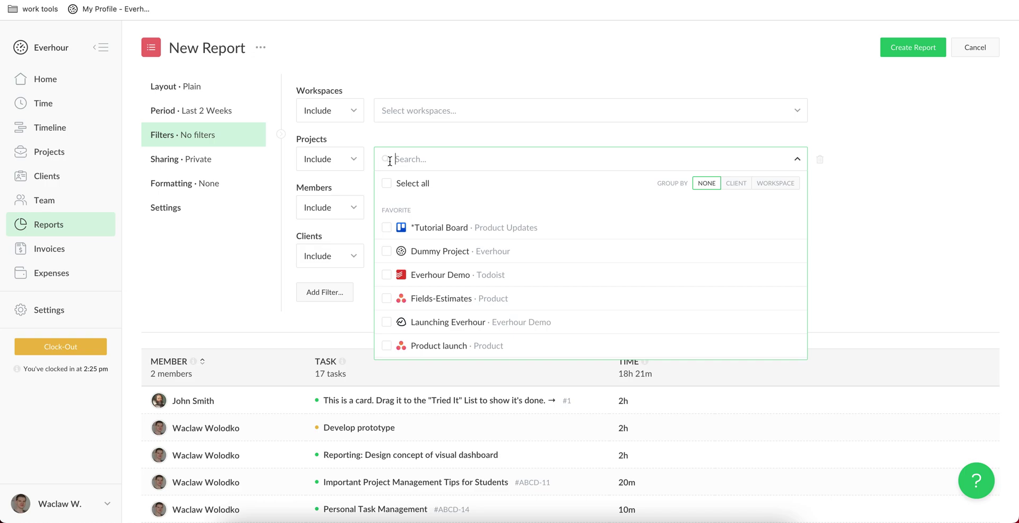
{"action": "scroll", "coordinate": [439, 211], "scroll_direction": "down", "scroll_amount": 3}
{"action": "type", "text": "w"}
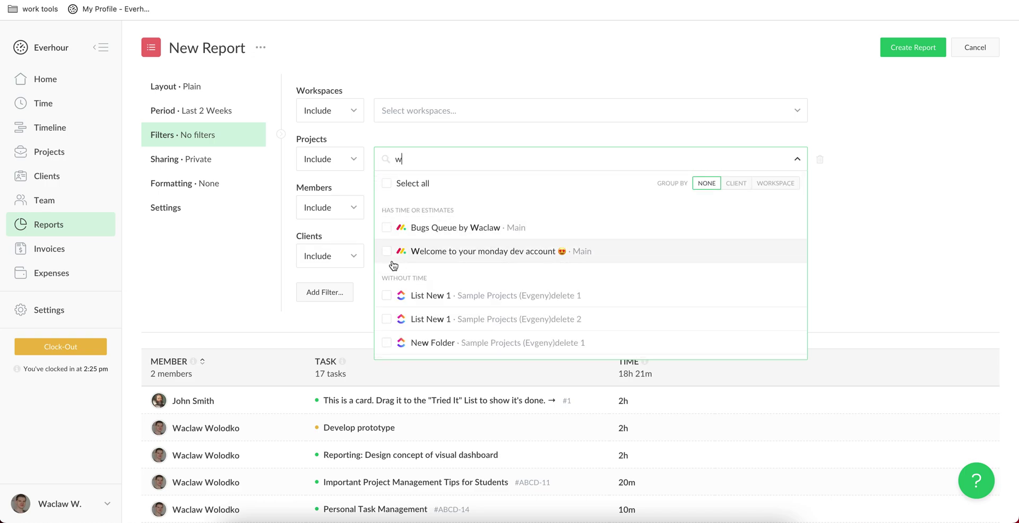
{"action": "left_click", "coordinate": [398, 253]}
{"action": "left_click", "coordinate": [858, 202]}
Step: Set the report's period to Last Week and create the report
{"action": "left_click", "coordinate": [218, 113]}
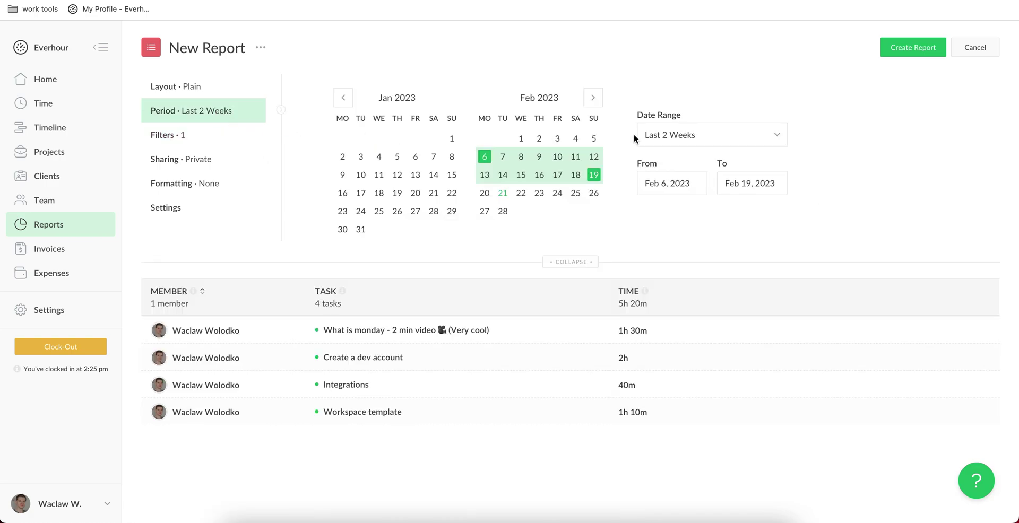
{"action": "left_click", "coordinate": [666, 135]}
{"action": "left_click", "coordinate": [690, 237]}
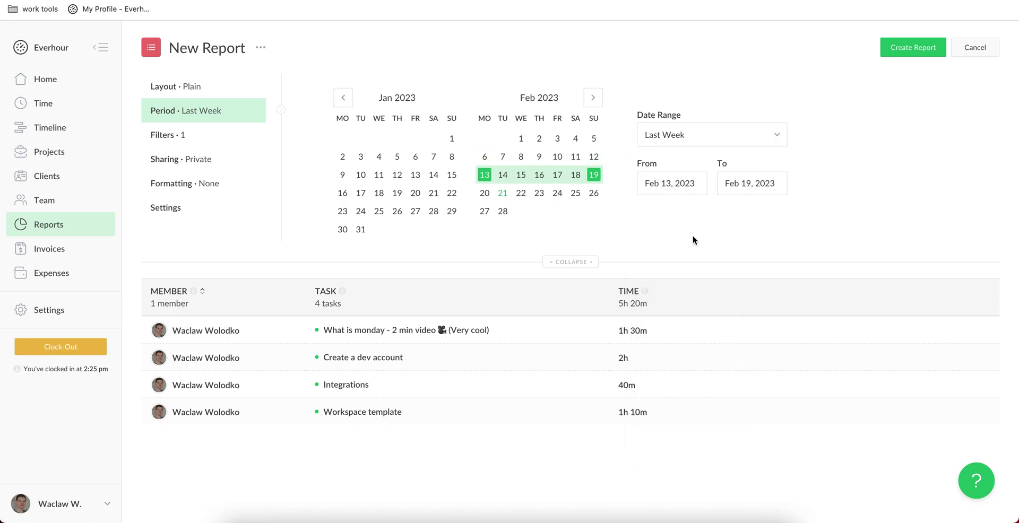
{"action": "left_click", "coordinate": [898, 52]}
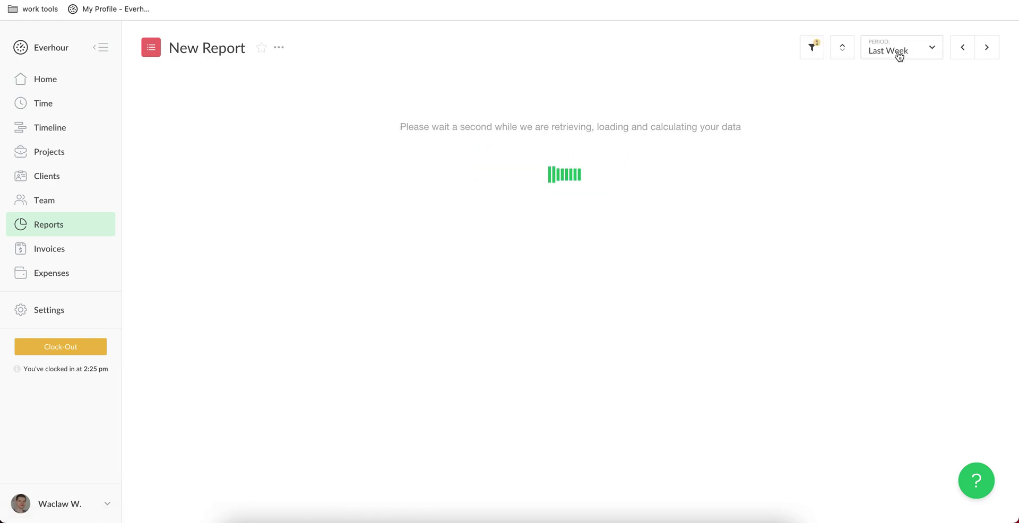